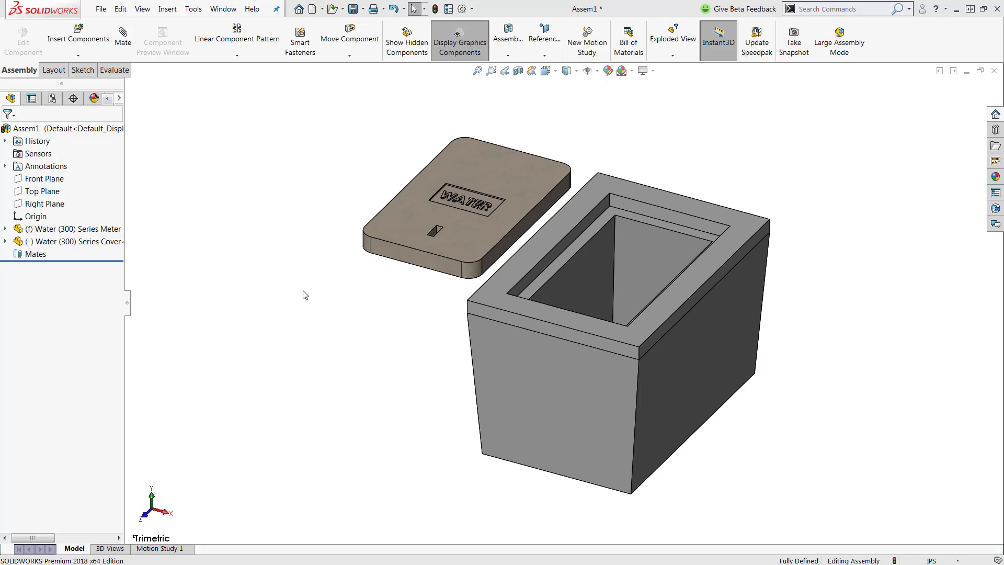
Step: Launch the Mate command and hide the cover's top face to reveal its rimmed underside
left_click(123, 37)
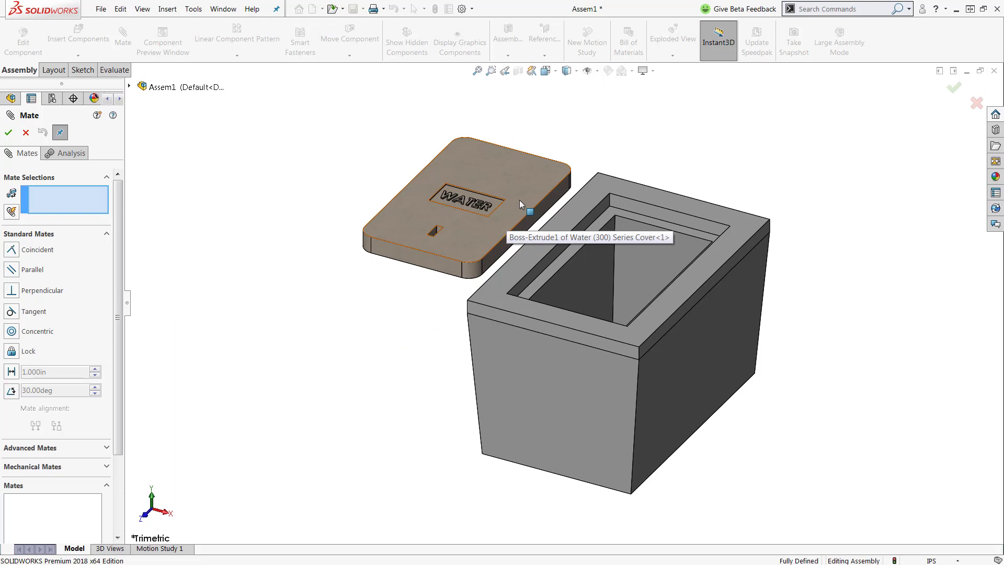
key("alt")
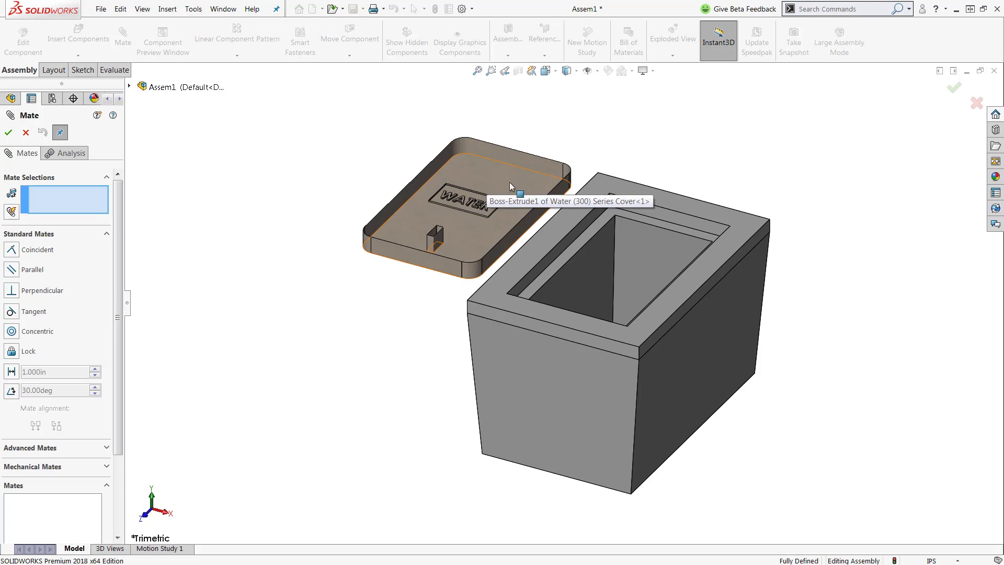
Step: Mate the cover's underside coincident with the box's inner ledge, creating Coincident3
left_click(509, 184)
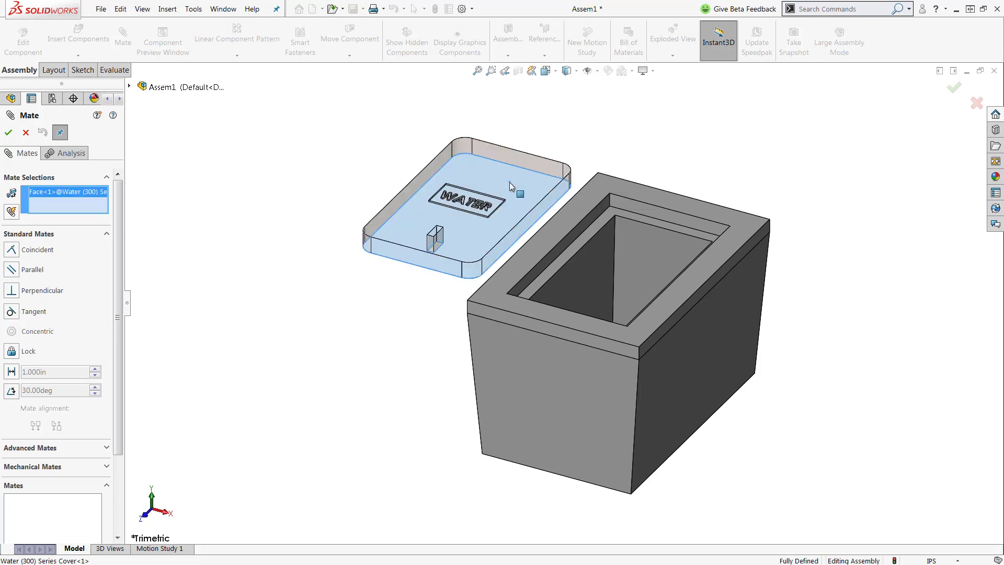
left_click(582, 240)
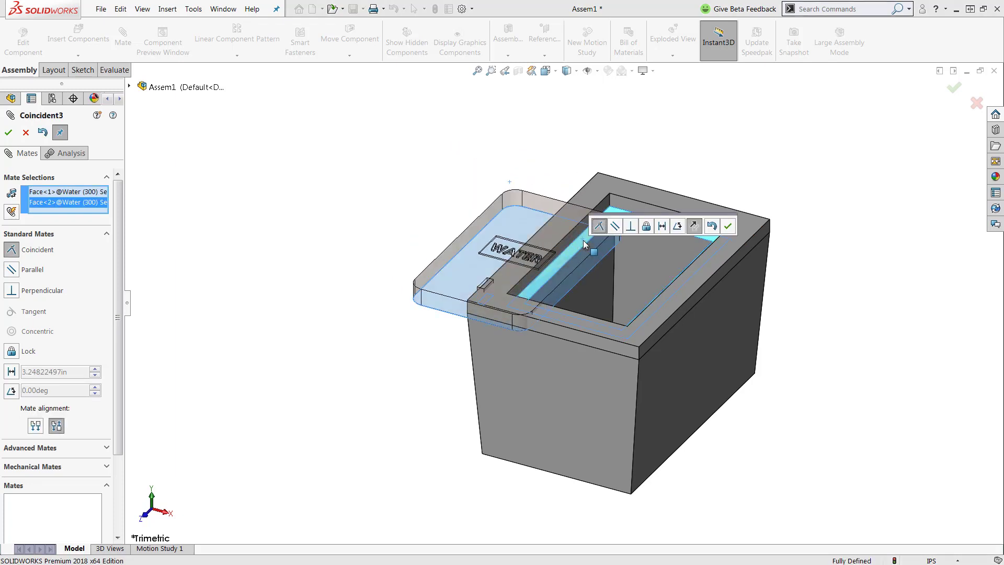
left_click(727, 227)
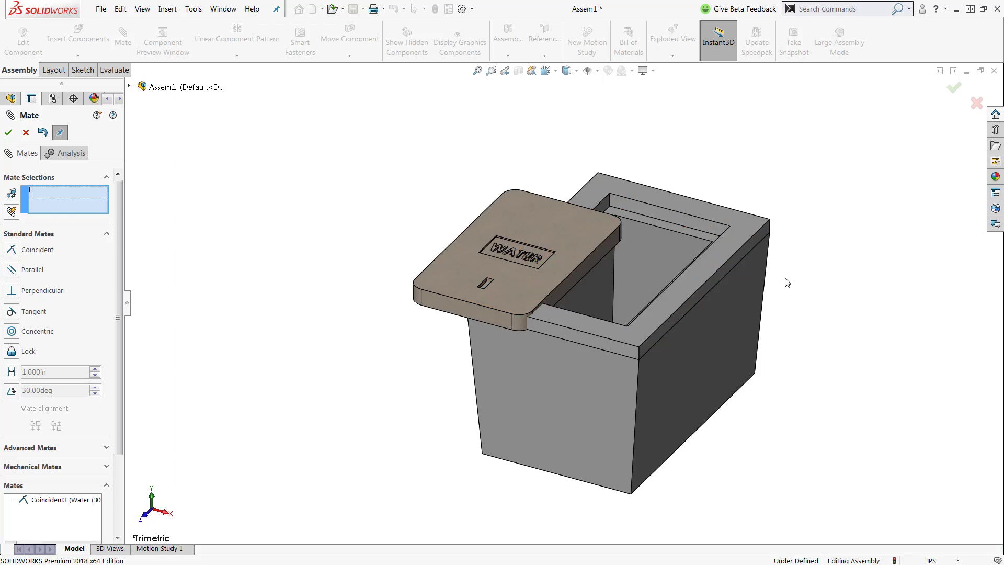
Step: Choose the Width advanced mate and select the opening's two opposite inner side walls
left_click(99, 234)
left_click(66, 252)
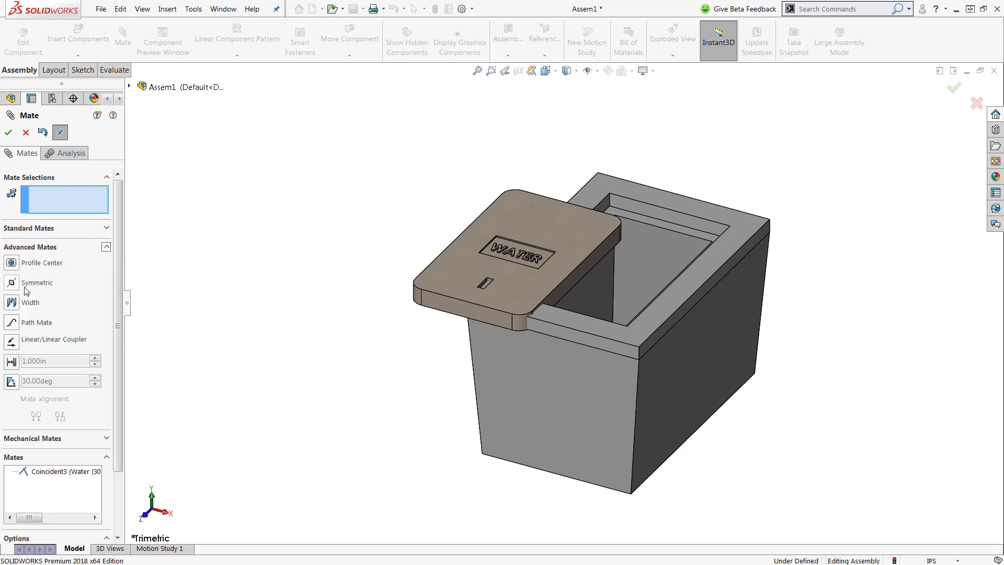
left_click(26, 302)
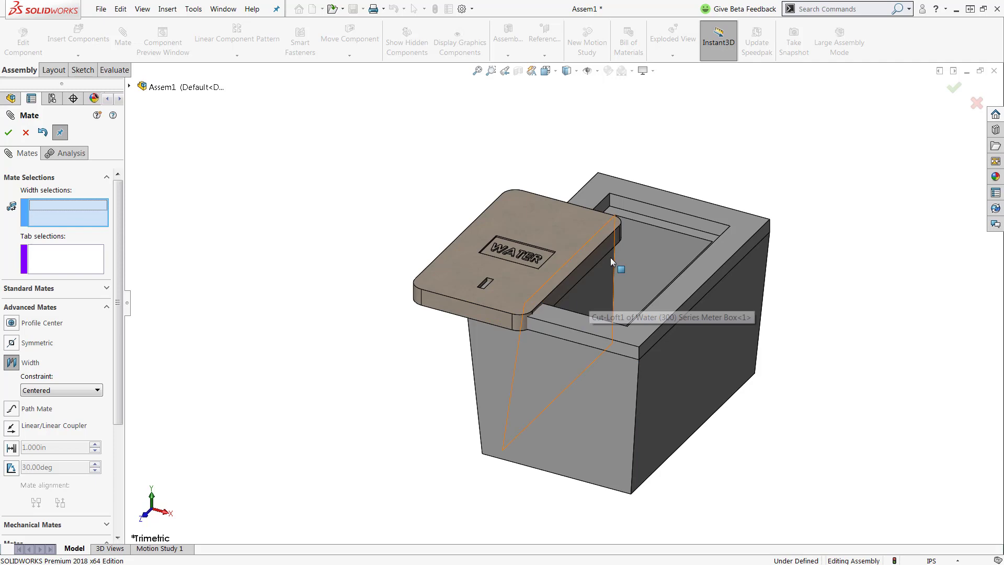
left_click(604, 207)
scroll(679, 277, "down", 3)
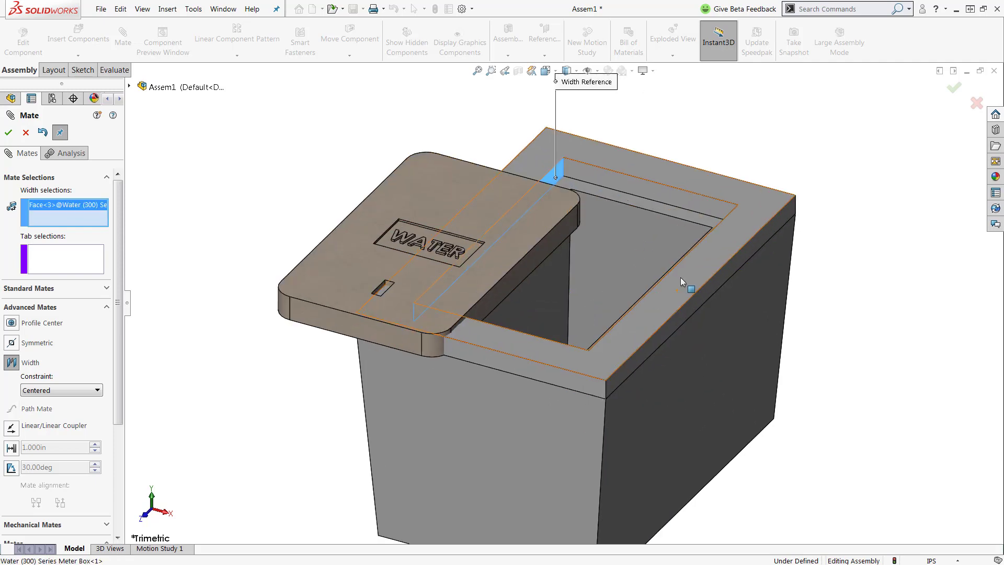
scroll(671, 274, "down", 3)
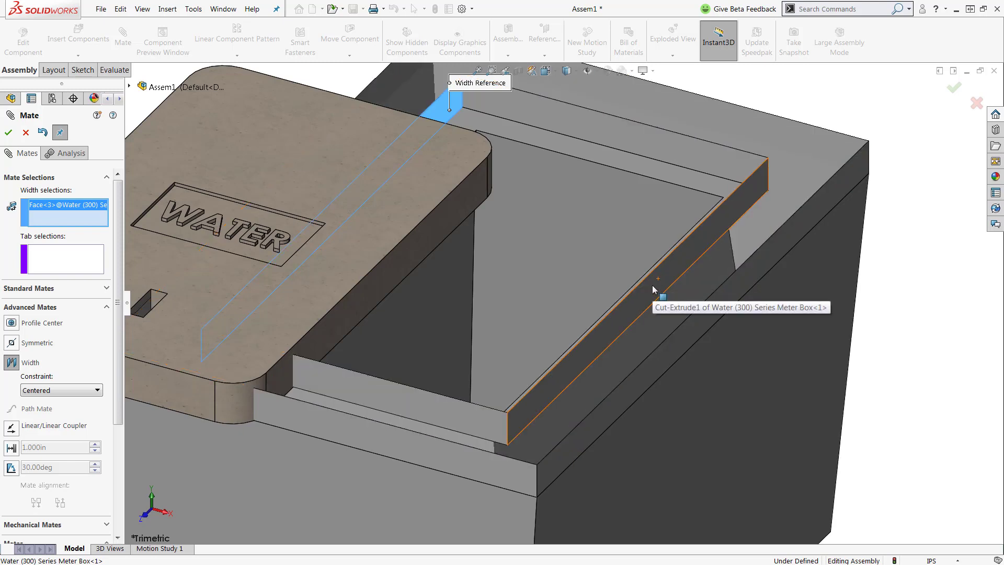
left_click(653, 288)
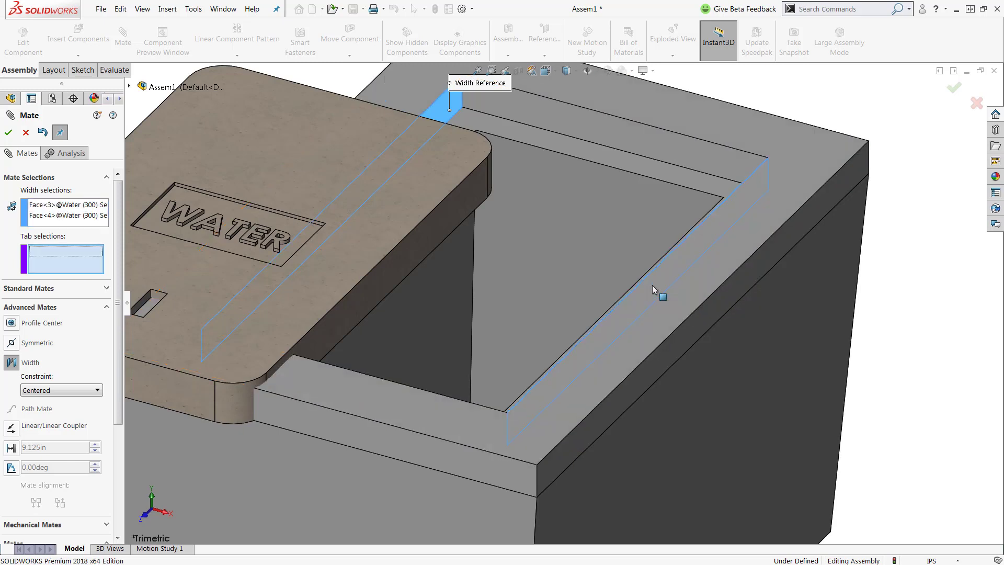
Step: Select the cover's two side faces as tabs and accept Width5, centring it between the walls
left_click(411, 264)
scroll(410, 262, "up", 3)
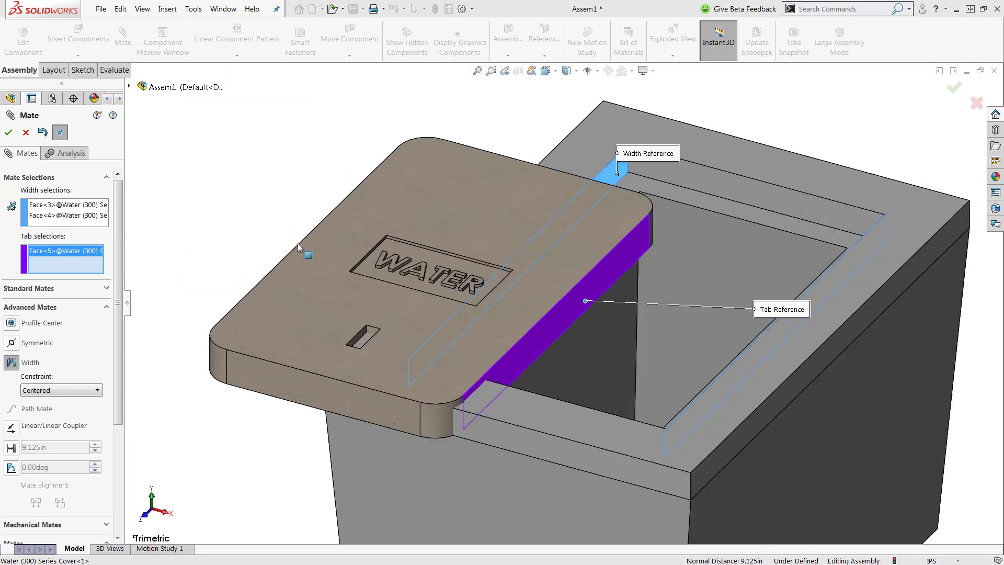
scroll(297, 244, "down", 6)
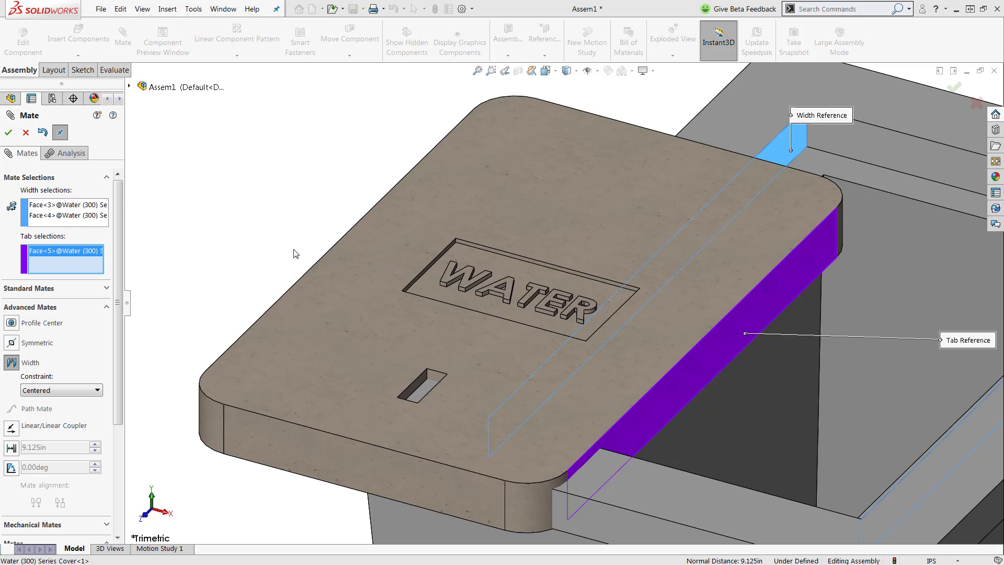
key("alt")
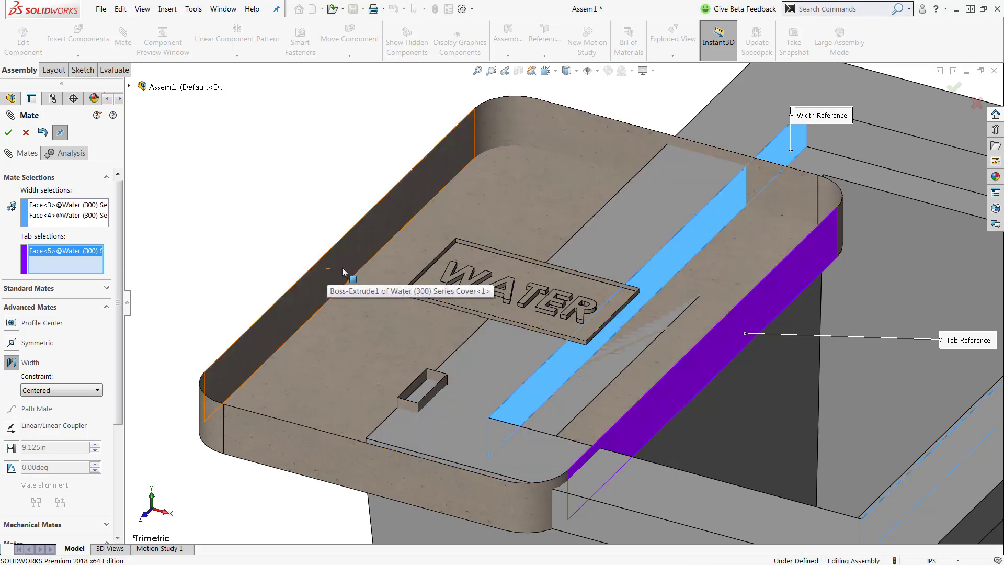
left_click(343, 271)
scroll(342, 268, "down", 3)
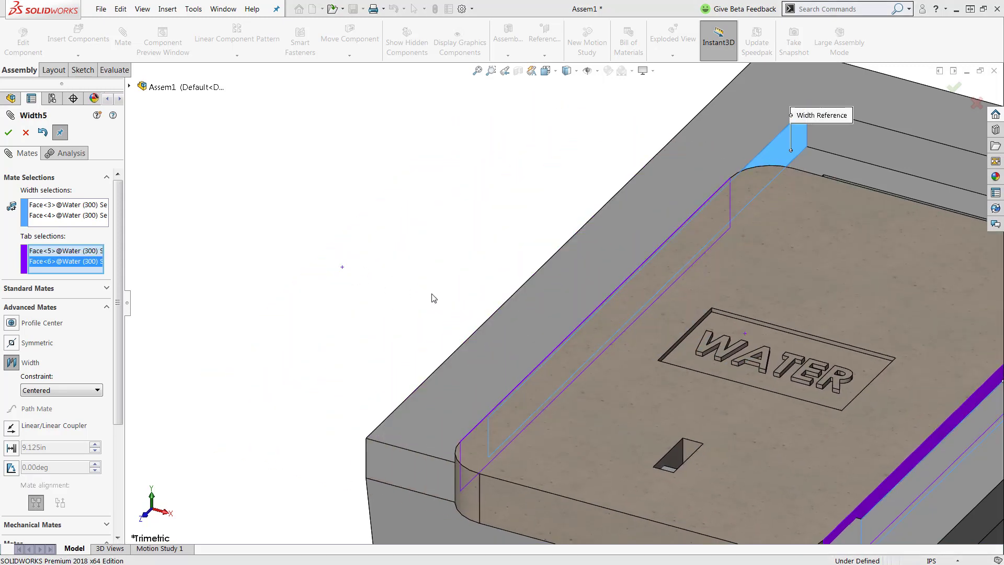
scroll(434, 298, "up", 3)
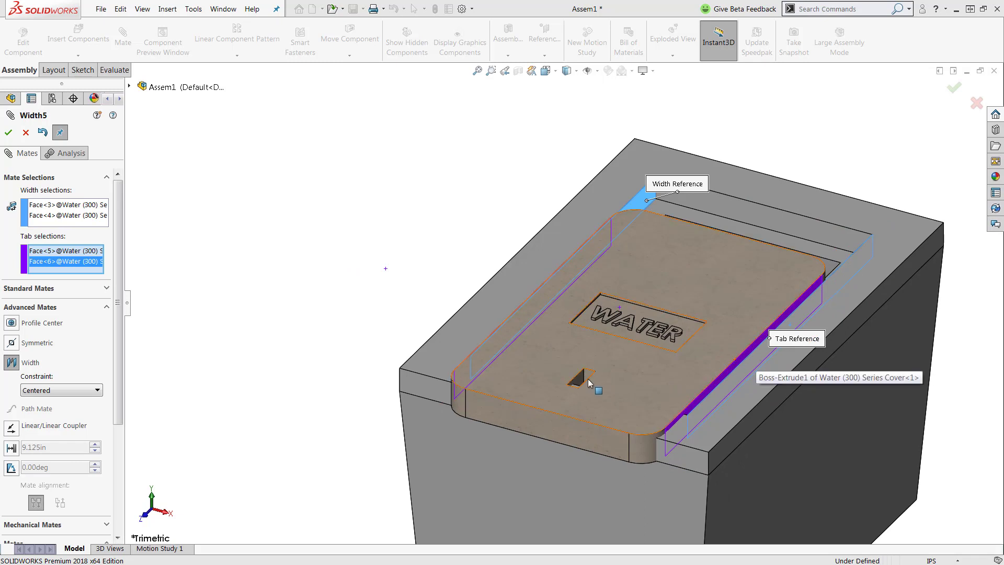
left_click(8, 133)
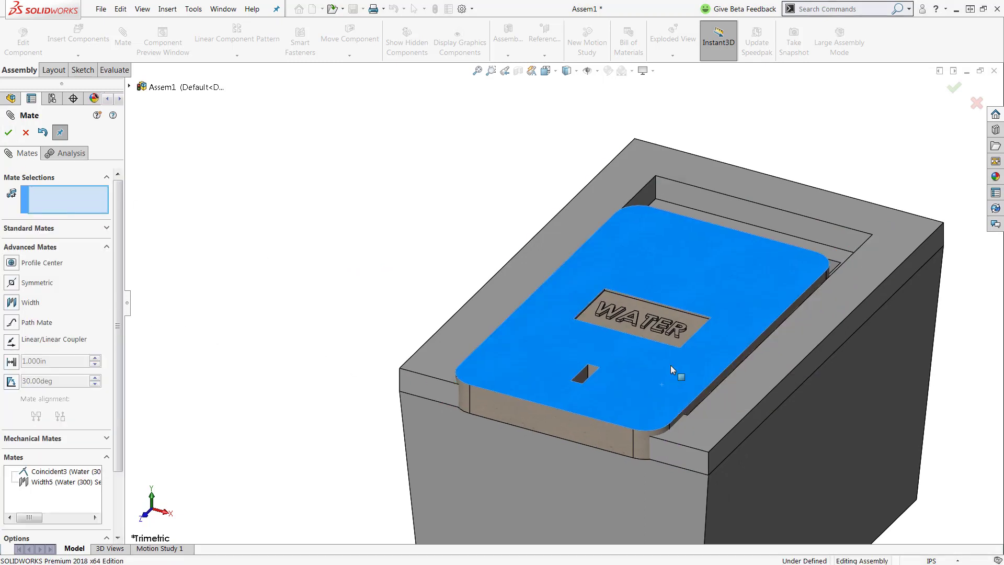
Step: Drag the cover to test its freedom, choose Width again, and hide the cover's top face
left_click_drag(671, 366, 657, 308)
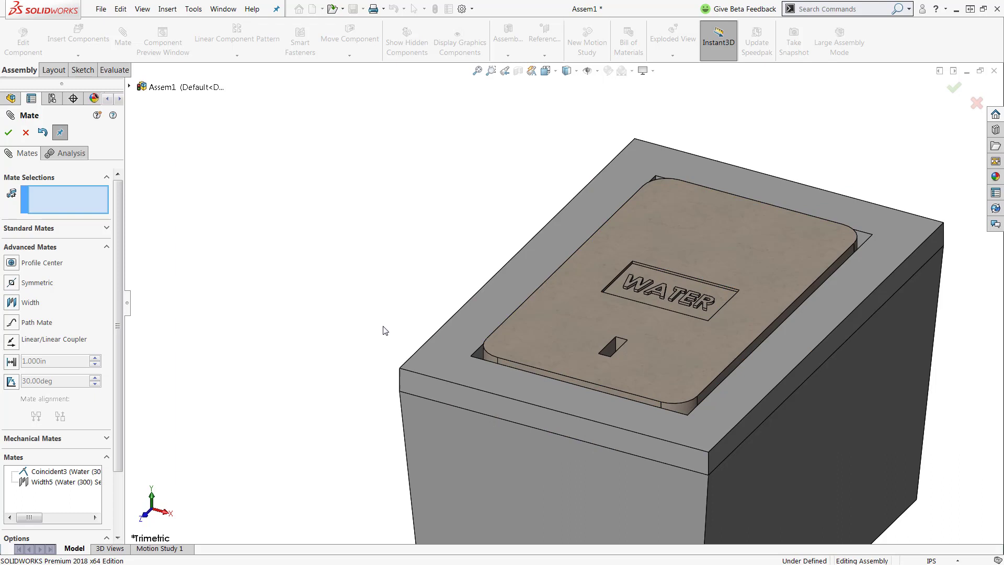
left_click(11, 303)
key("alt")
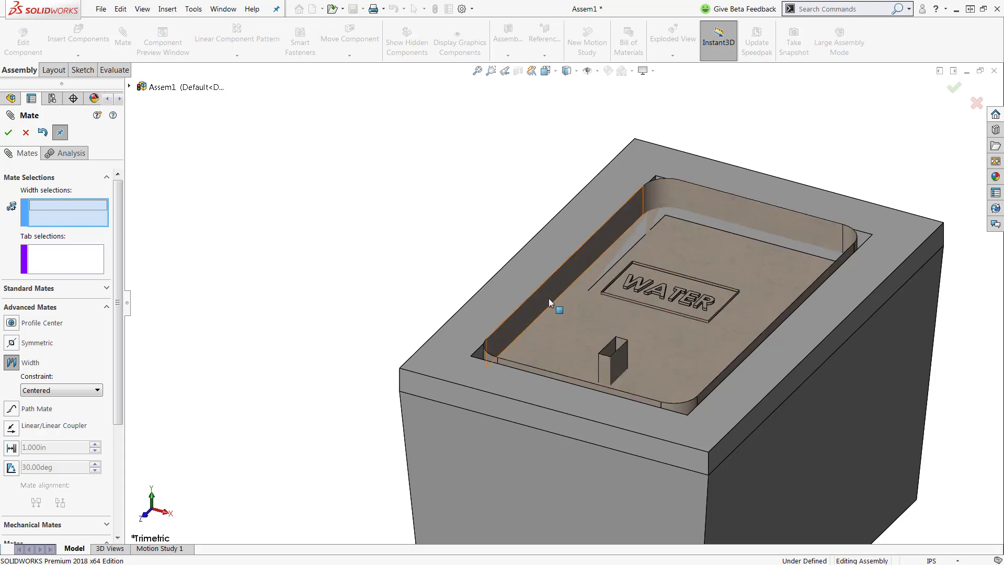
Step: Pick the opening's two end walls and the cover's two end faces, creating Width6
left_click(552, 291)
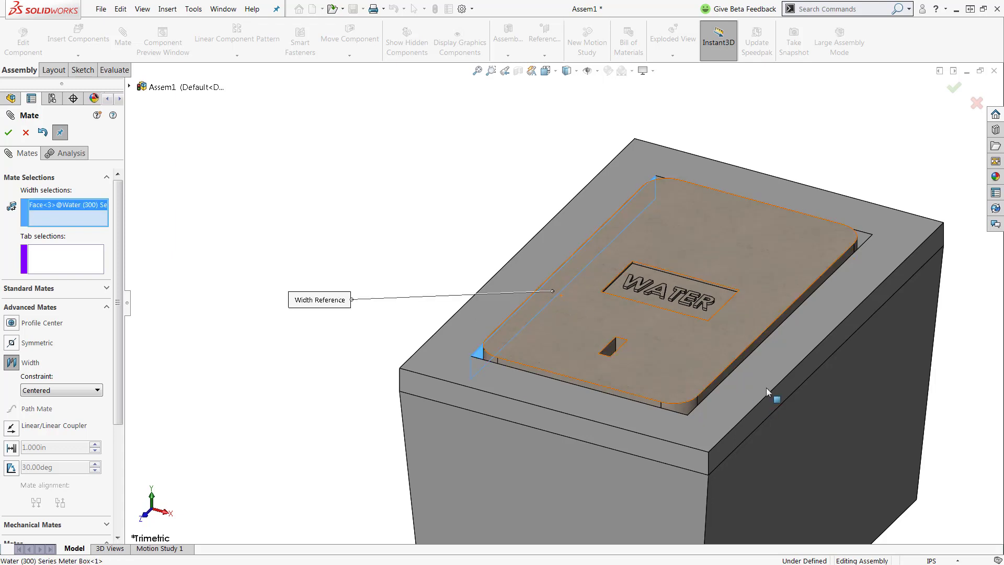
left_click(757, 358)
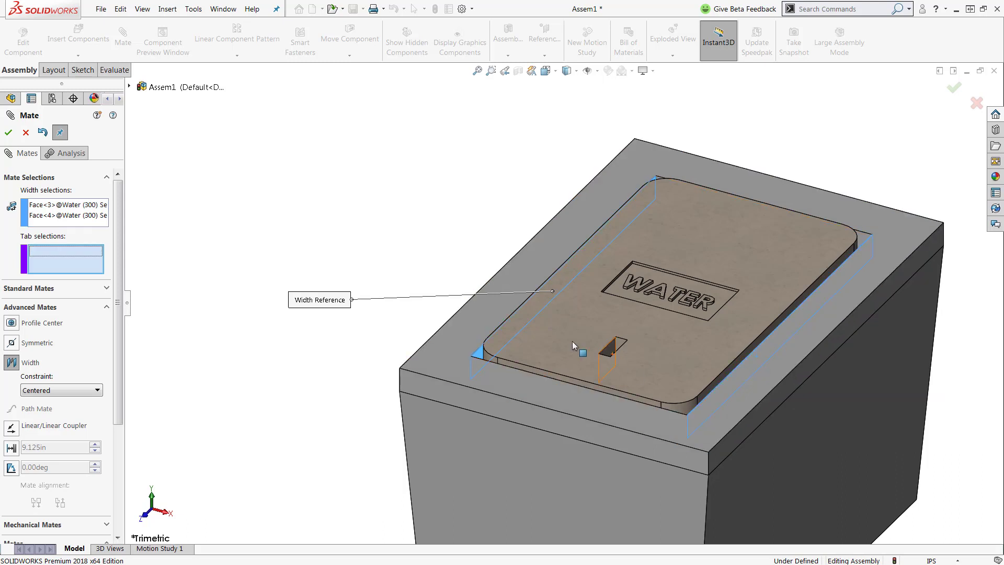
left_click(542, 304)
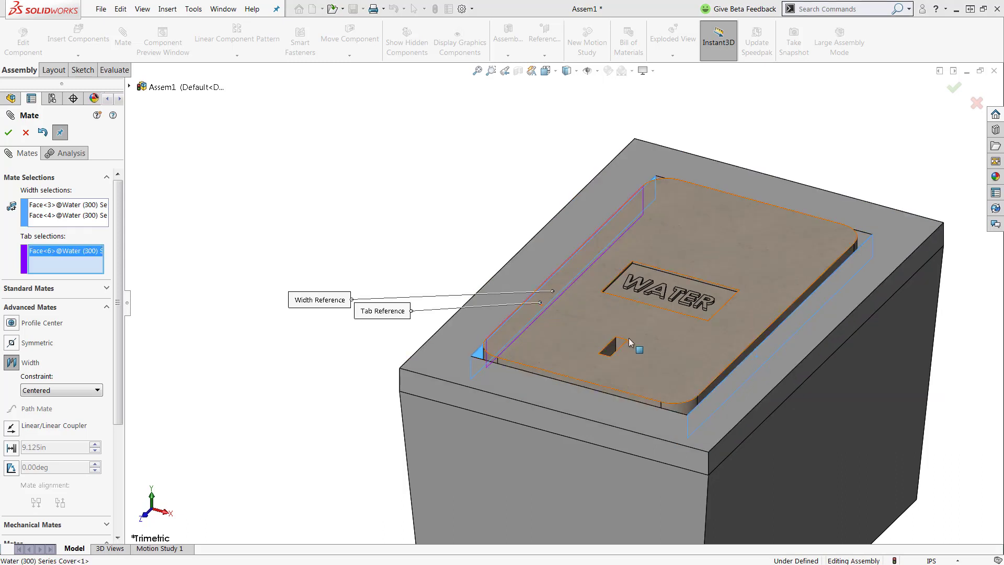
left_click(735, 366)
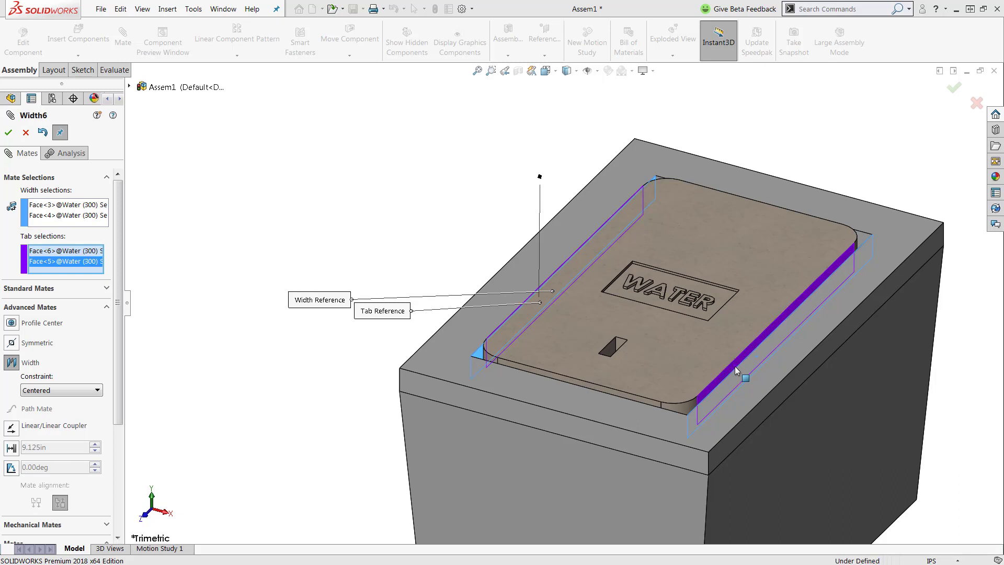
left_click(9, 133)
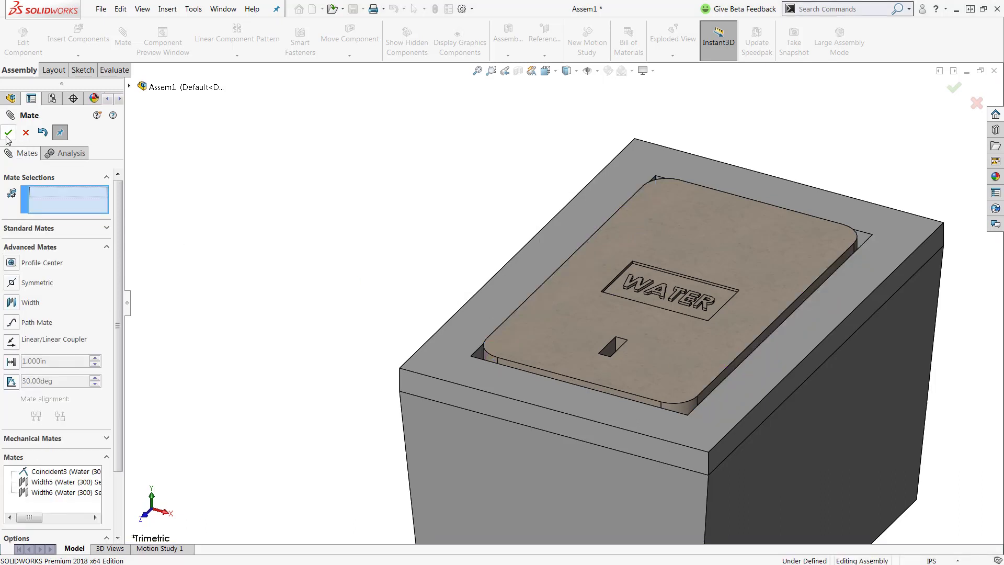
Step: Close the Mate PropertyManager and zoom to fit the whole assembly
left_click(9, 133)
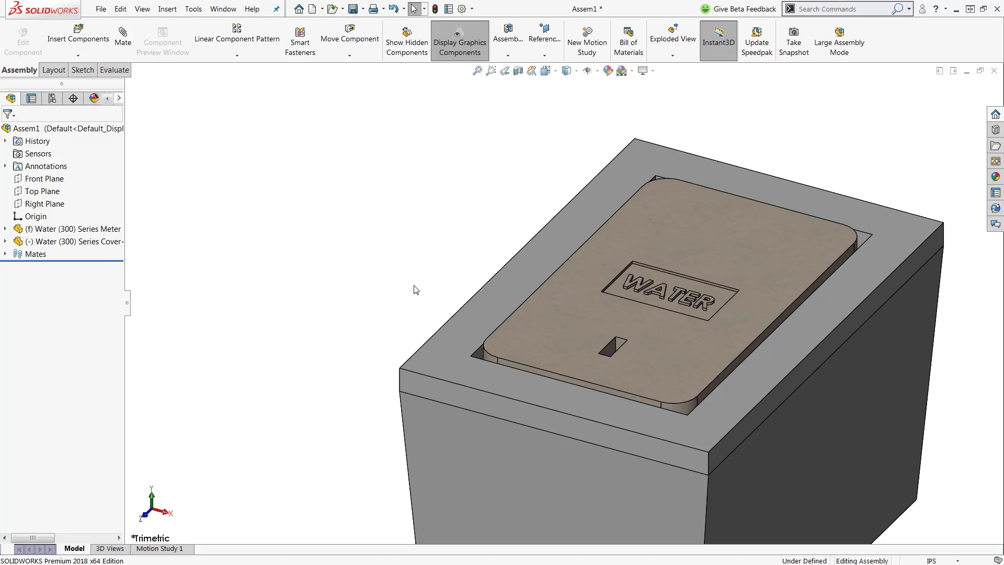
key("f")
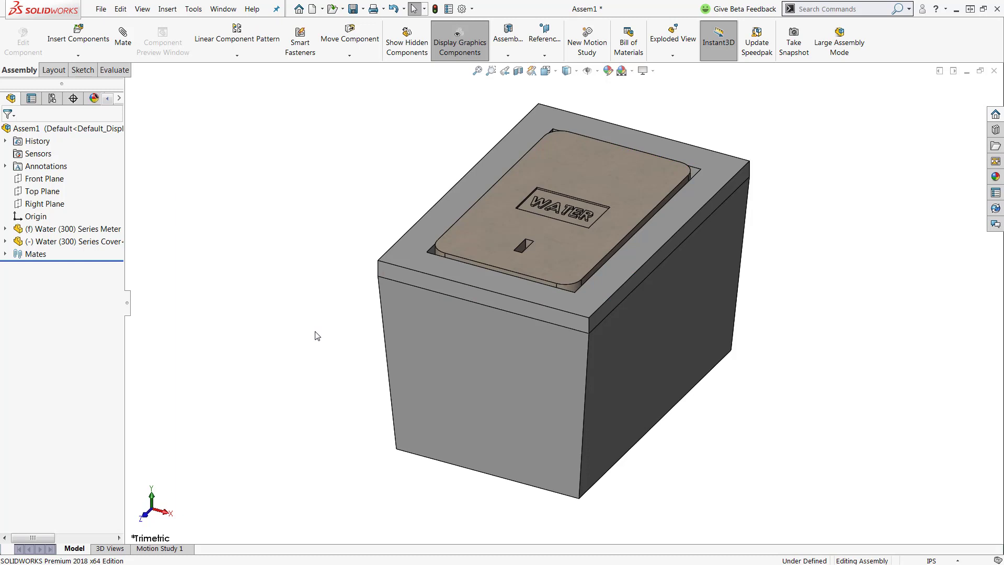